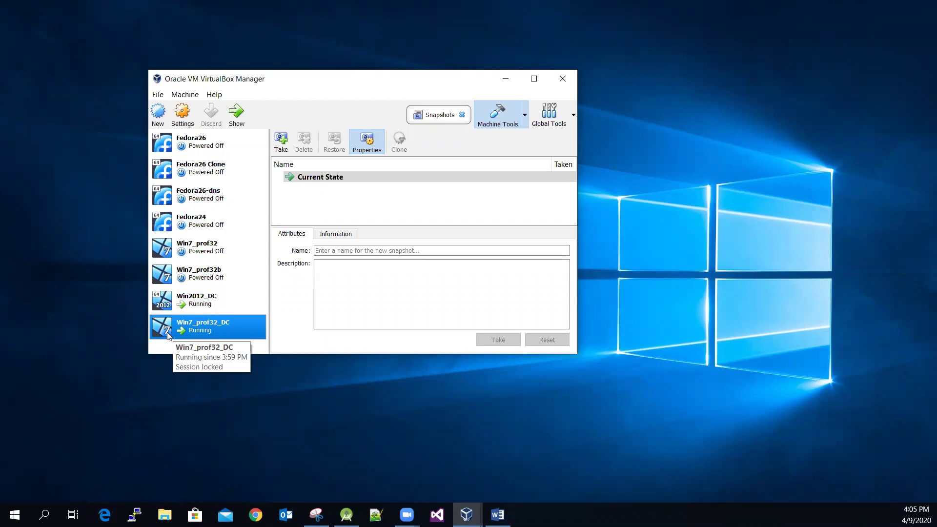
Step: Select only Win2012_DC in the VM list and open its running machine window
left_click(234, 304)
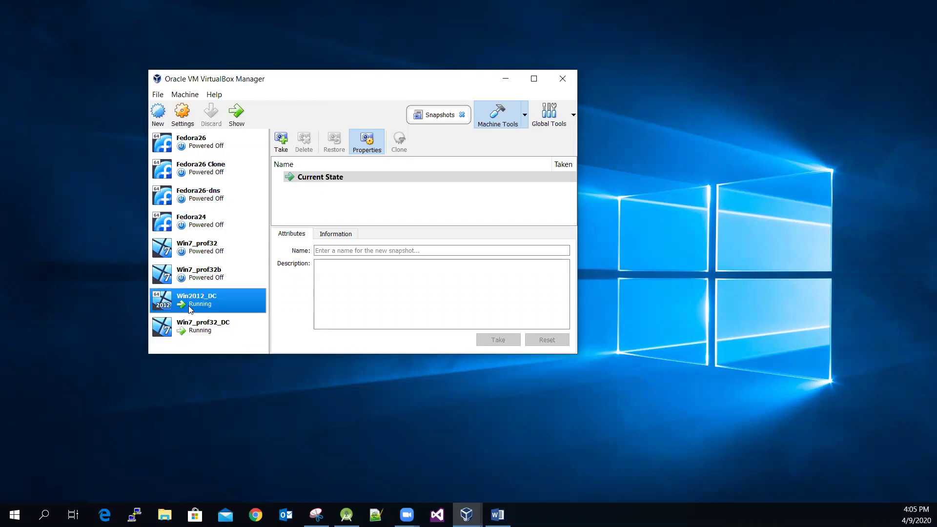
key("shift+Down")
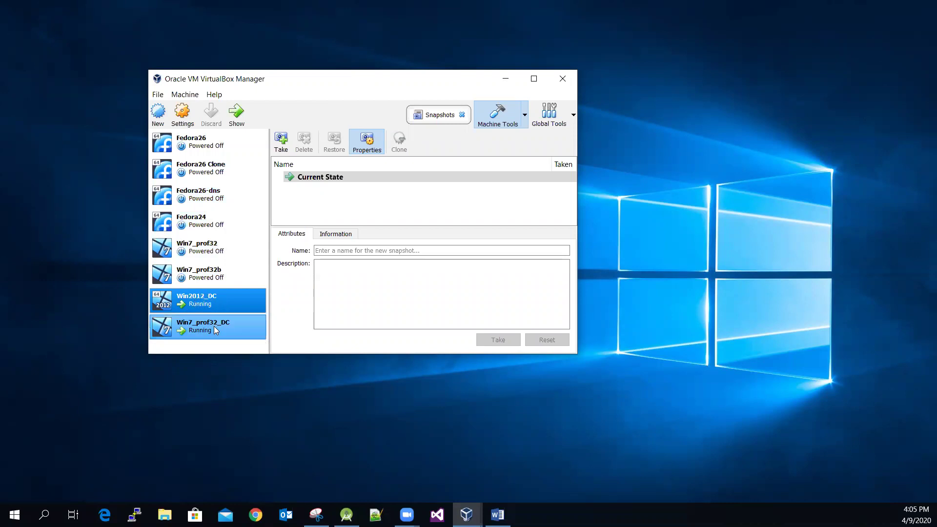
left_click(191, 301)
double_click(219, 296)
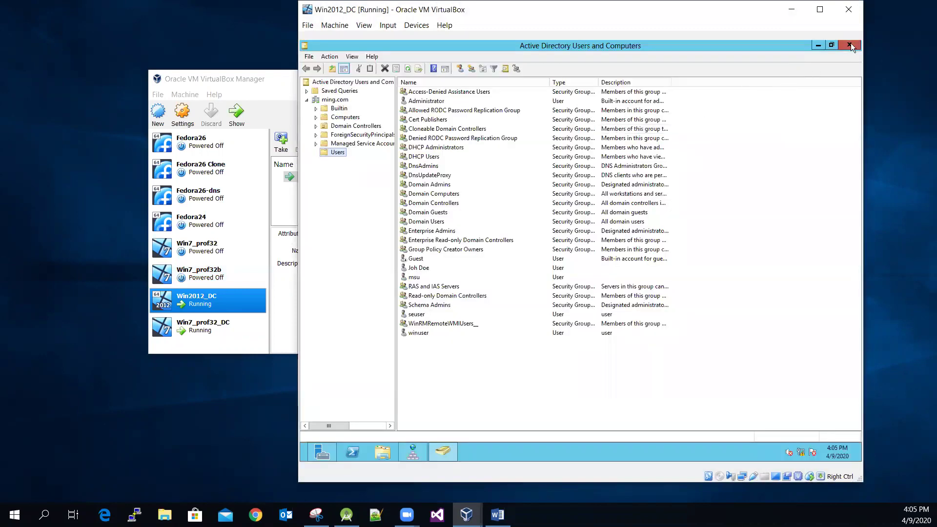
Step: Close Active Directory Users and Computers, then open the running Win7_prof32_DC machine window
left_click(849, 45)
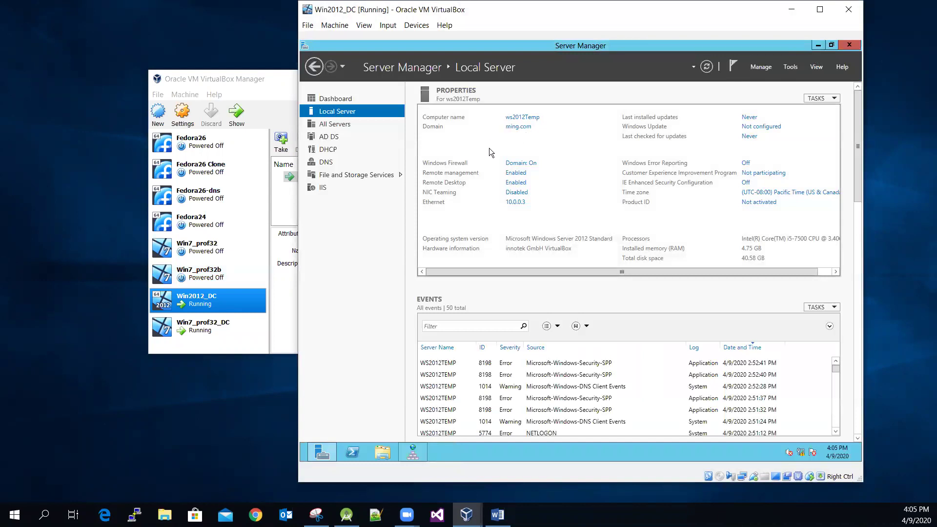
left_click(223, 79)
double_click(210, 329)
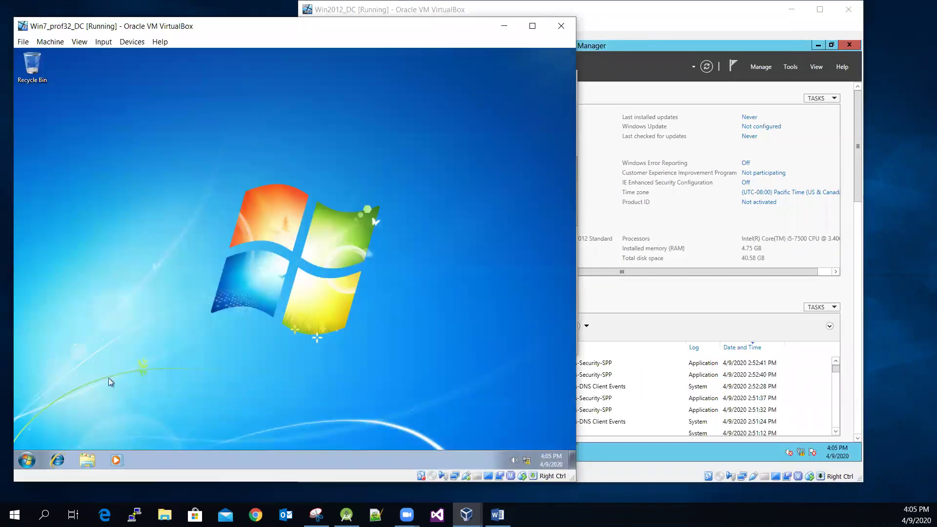
Step: View the Win7 guest's System properties (OwnerPC-DC in WORKGROUP), then minimize that window
left_click(26, 460)
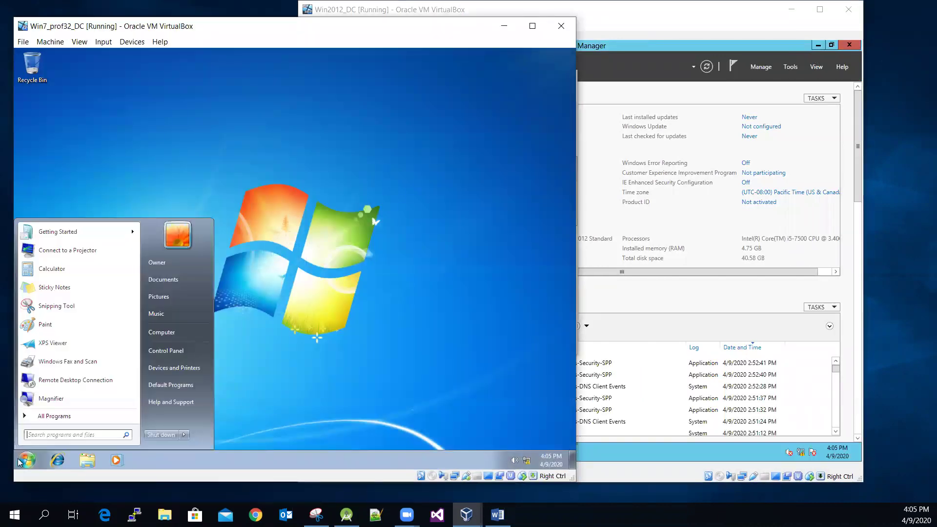
right_click(168, 333)
left_click(201, 418)
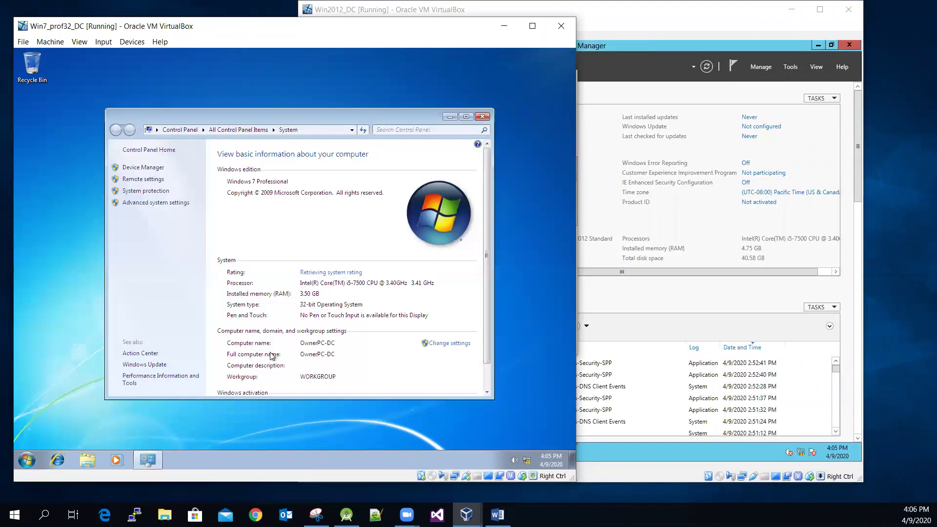
scroll(356, 370, "down", 1)
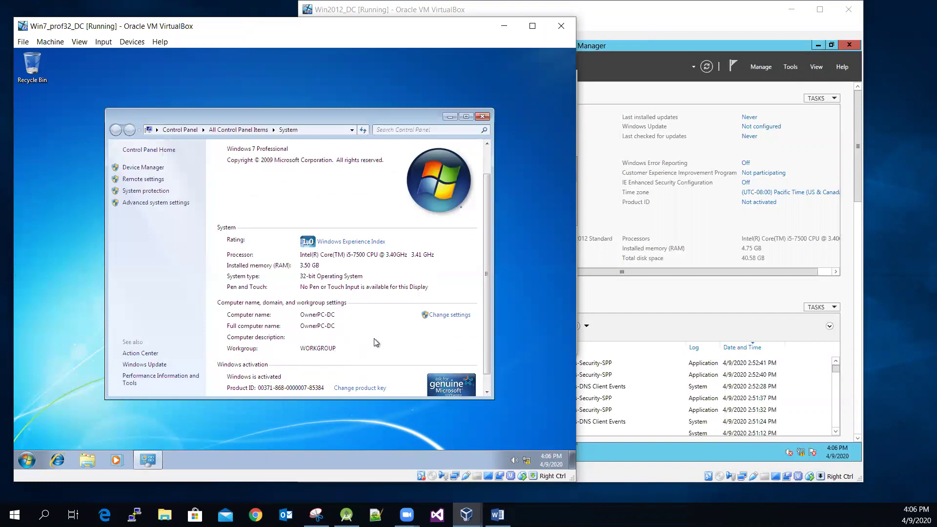
left_click(449, 117)
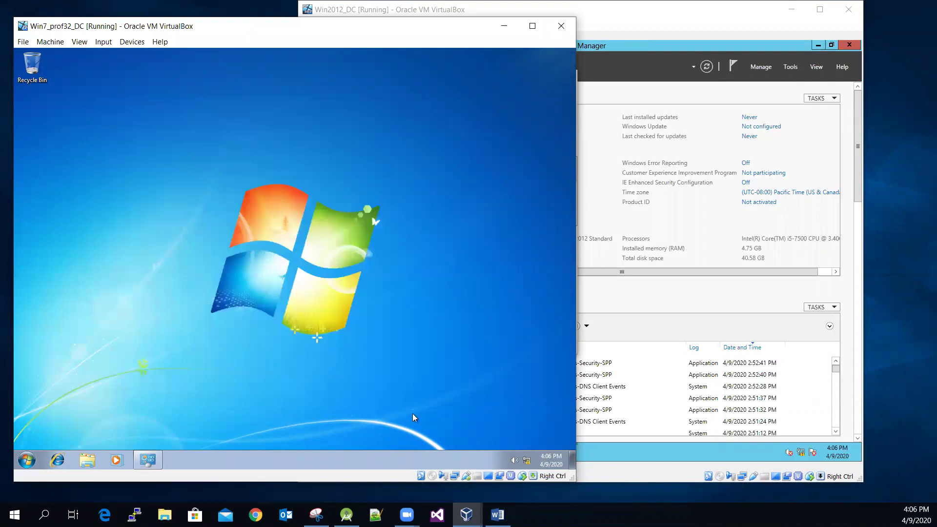
Step: Check Win7_prof32_DC's network adapter: Internal Network intnet, promiscuous mode Allow All
left_click(467, 515)
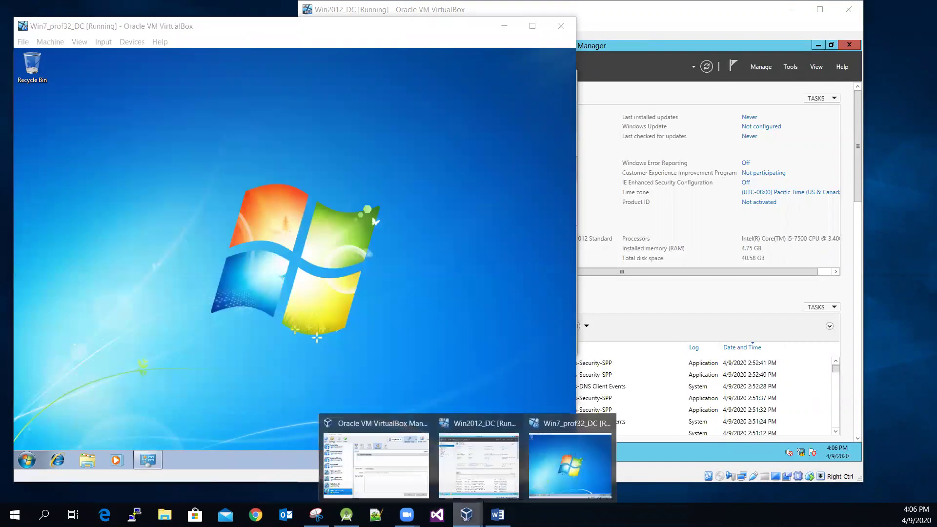
left_click(394, 477)
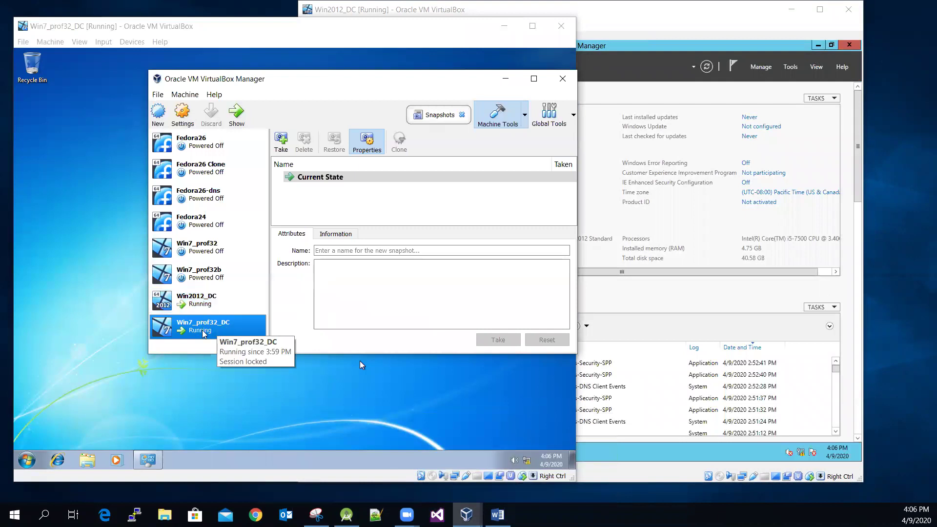
left_click(182, 112)
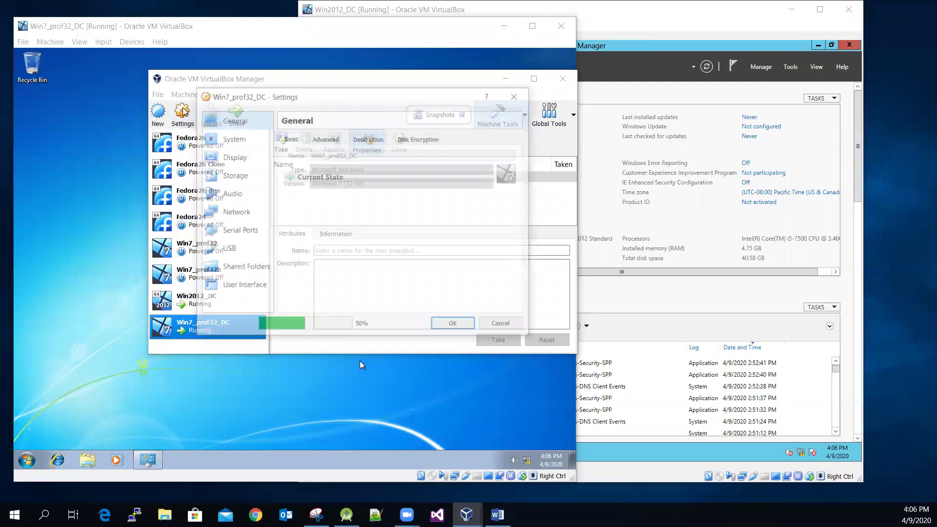
left_click(220, 216)
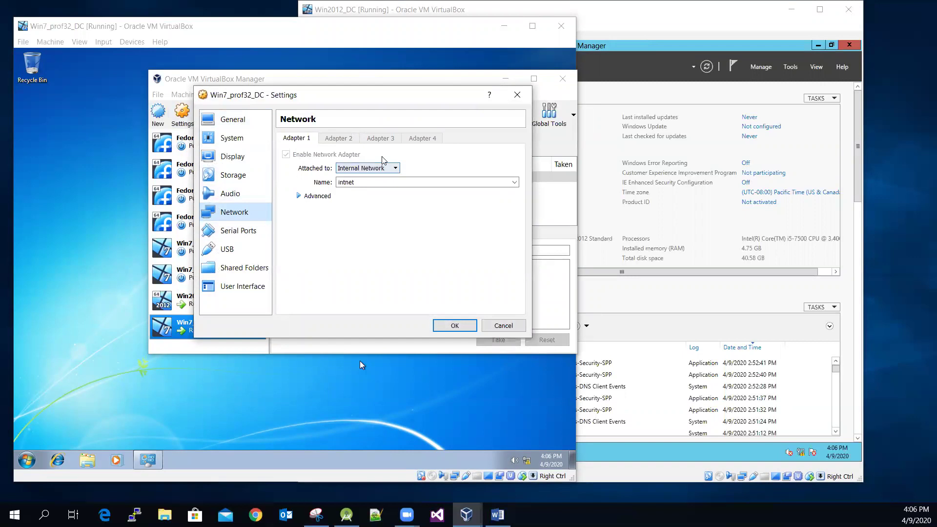
left_click(298, 196)
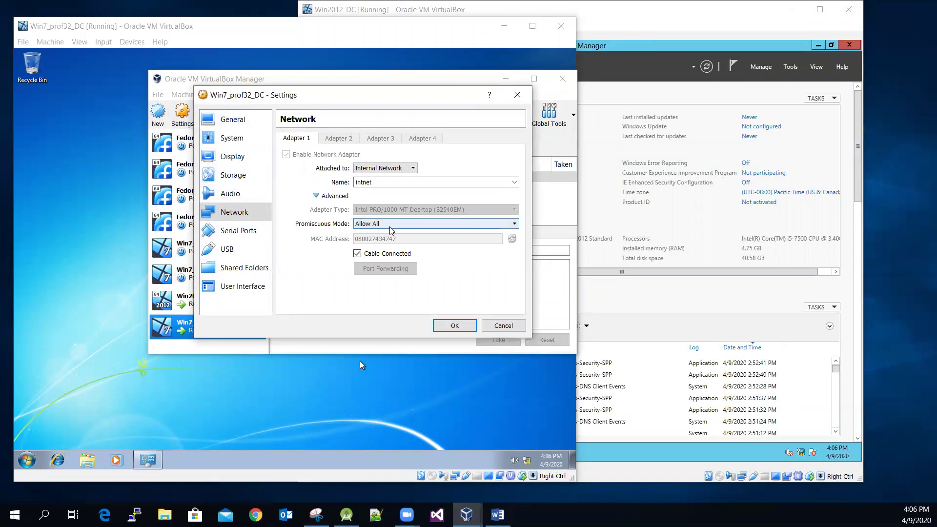
left_click(507, 329)
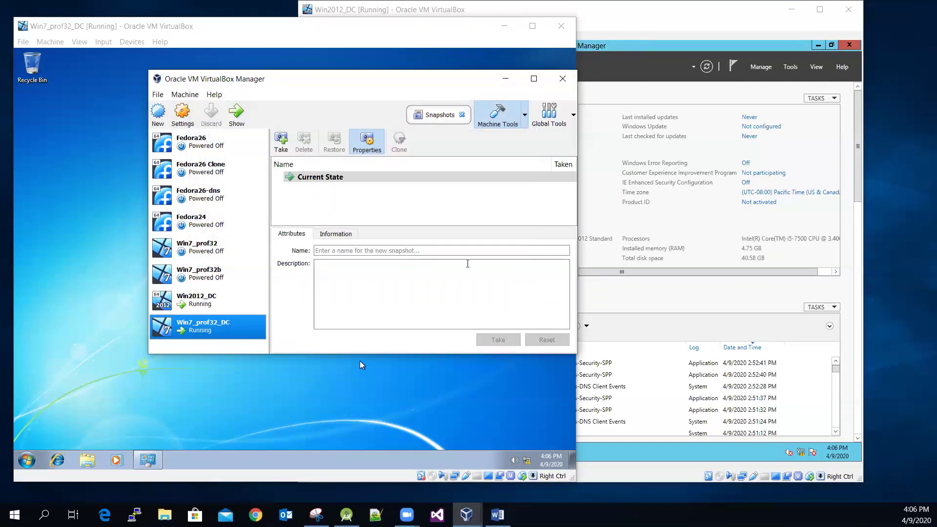
Step: Check Win2012_DC's adapter is also intnet with Allow All, then minimize the Manager
left_click(201, 303)
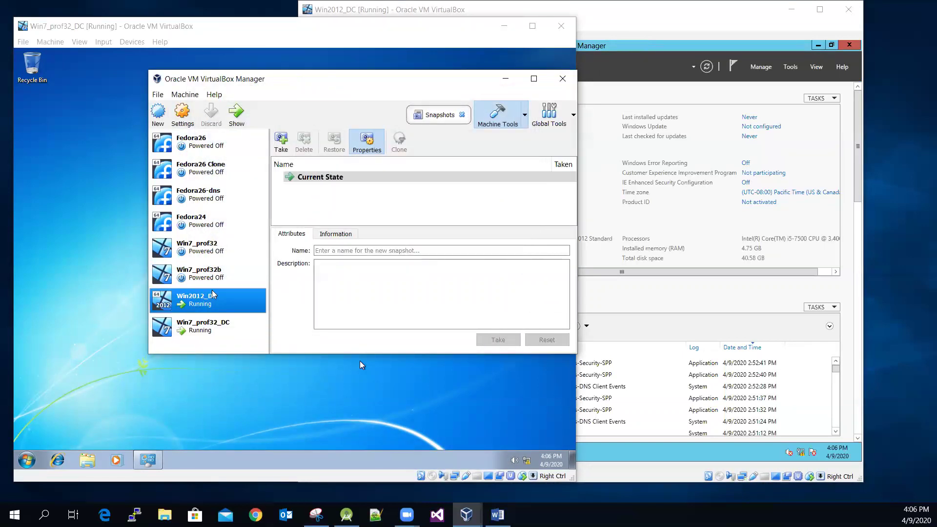
left_click(183, 113)
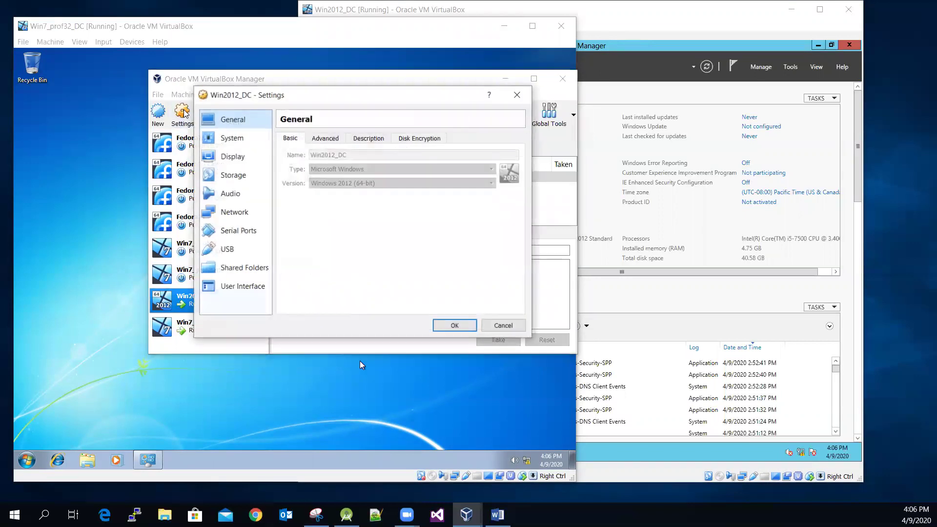
left_click(226, 215)
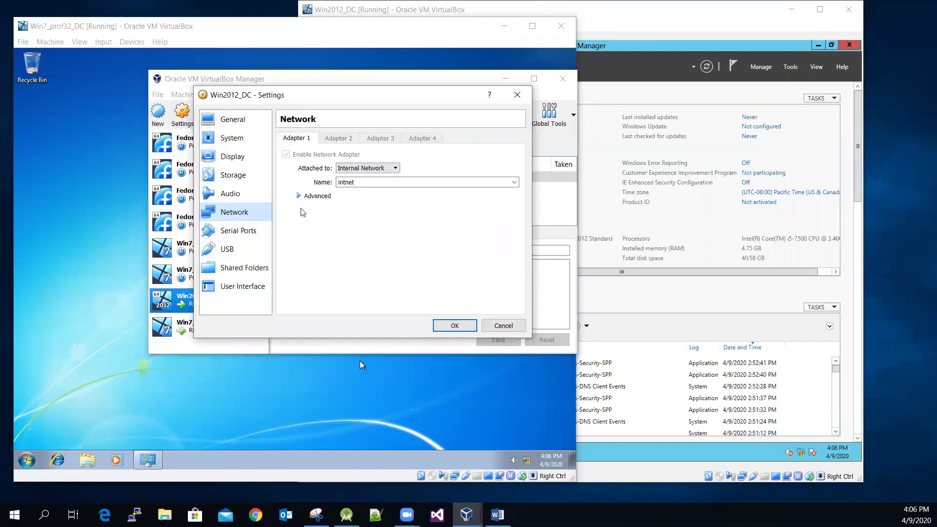
left_click(299, 197)
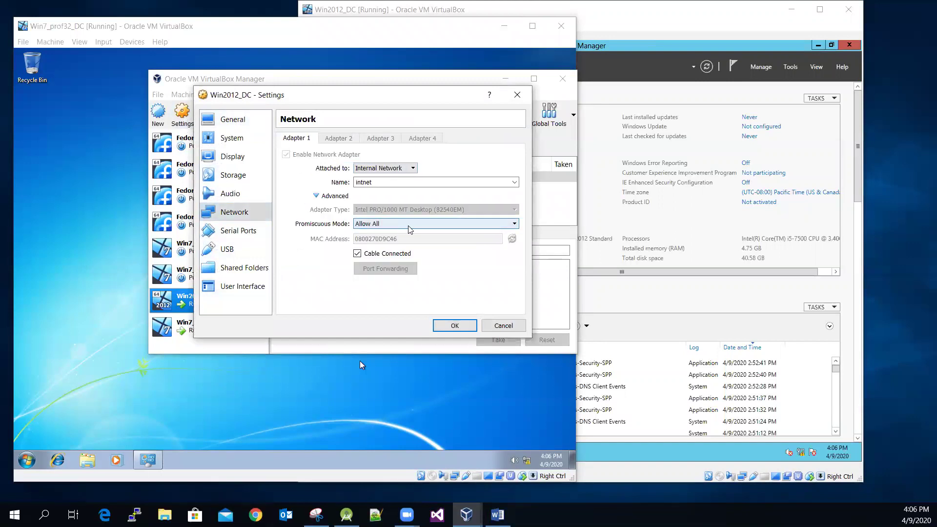
left_click(454, 325)
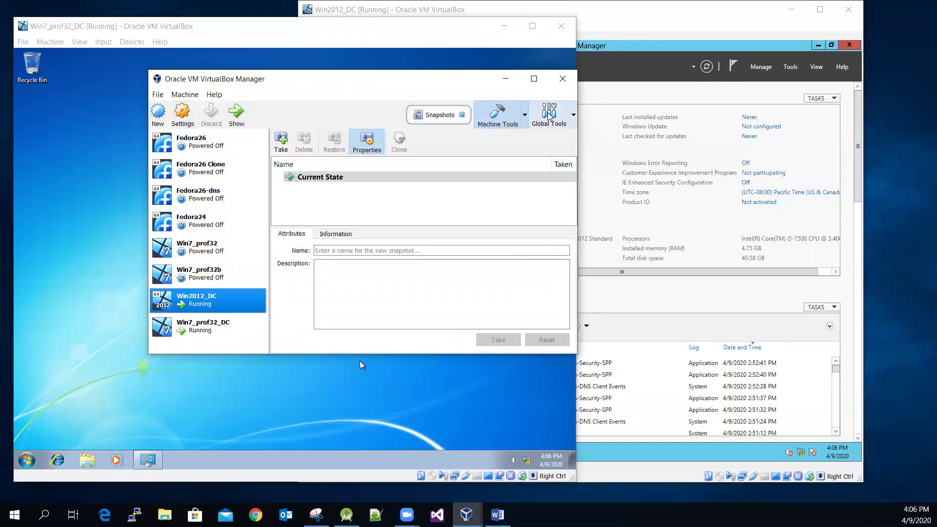
left_click(505, 78)
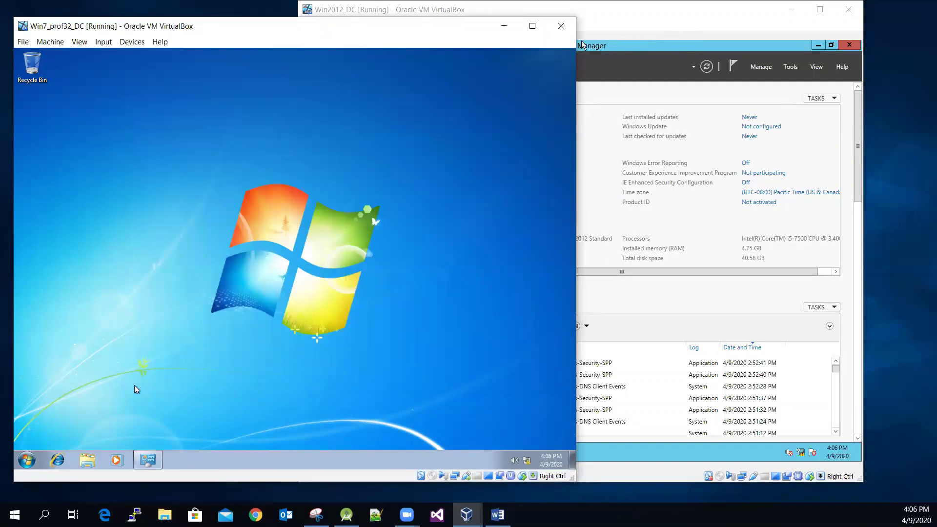
Step: Launch a command prompt in the Win7 guest by searching Start for cmd
left_click(26, 460)
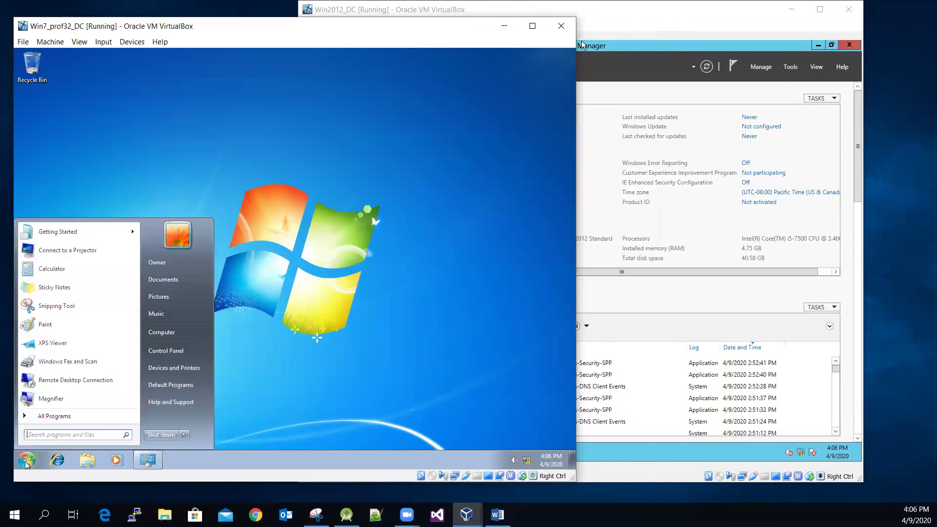
left_click(75, 436)
type("cmd")
key("Return")
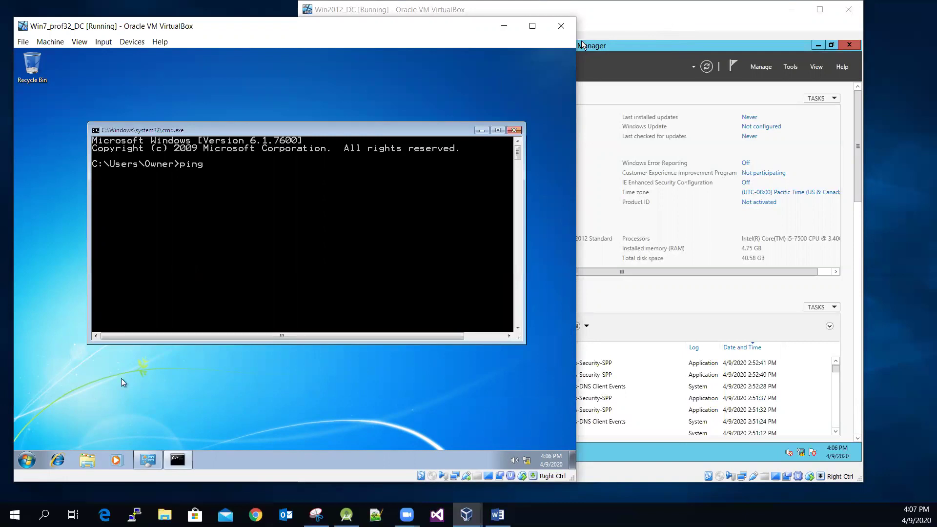
Step: Move the server window aside and run ping ws2012temp, getting four replies from 10.0.0.3
left_click(619, 43)
left_click_drag(629, 20, 780, 36)
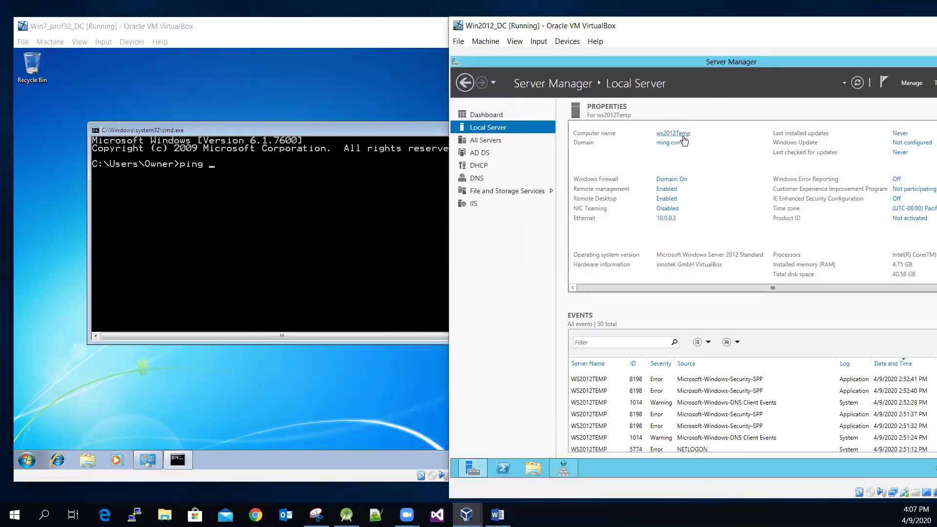
left_click(376, 192)
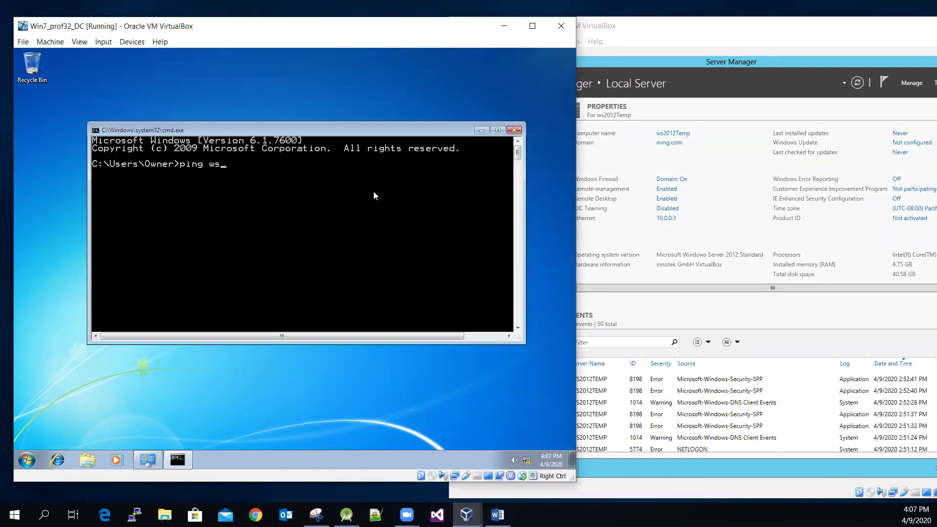
type("ping ws2012temp")
key("Return")
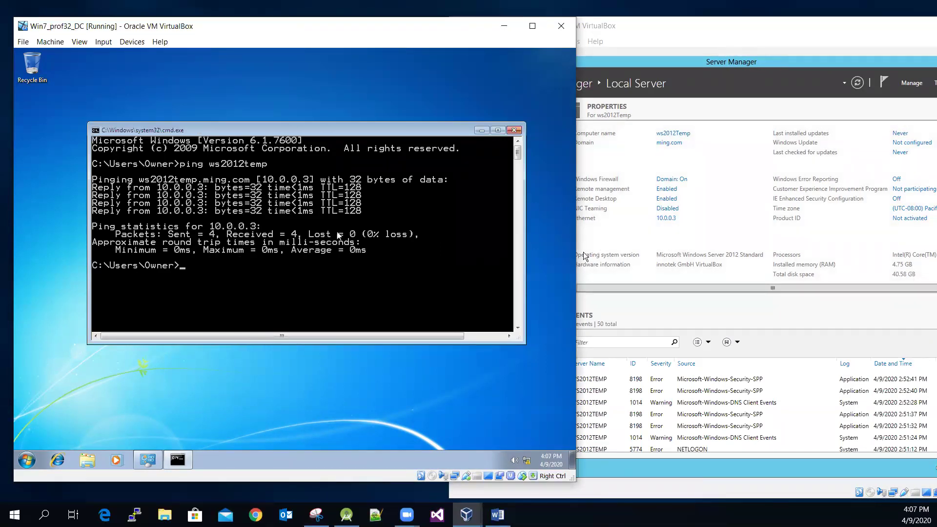
Step: Minimize the command prompt and open the Win7 guest's System properties
left_click(484, 130)
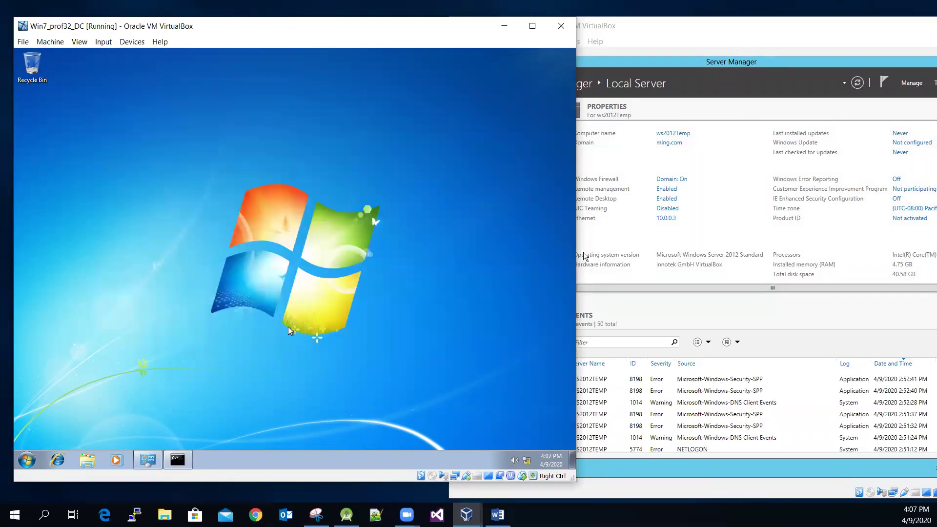
left_click(20, 462)
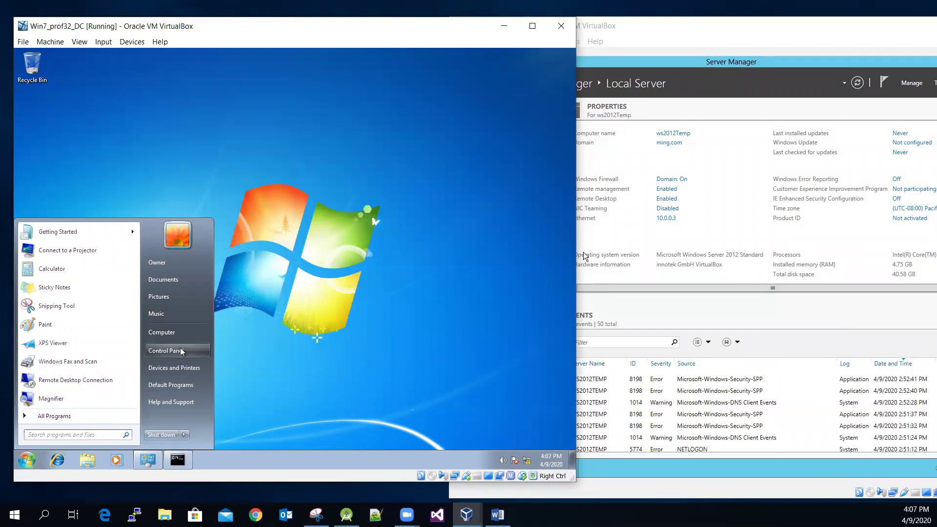
right_click(168, 334)
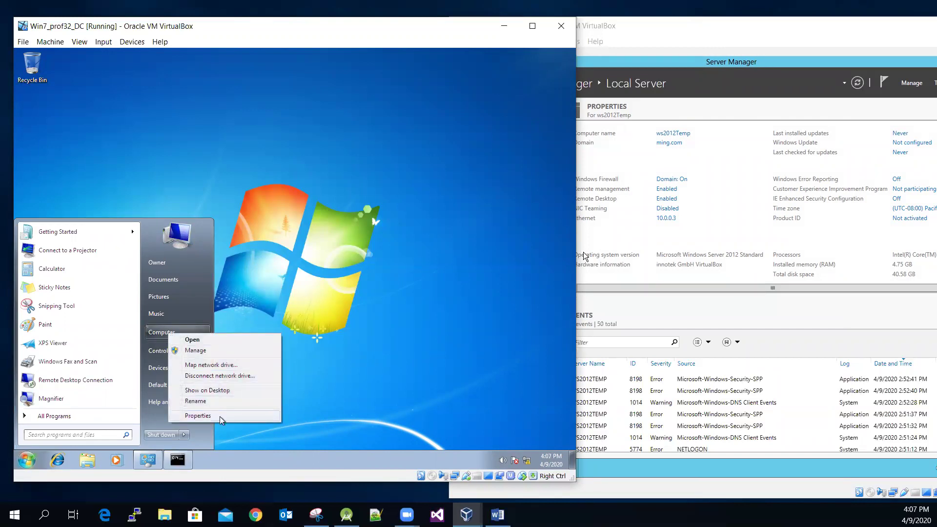
left_click(198, 416)
scroll(418, 261, "down", 1)
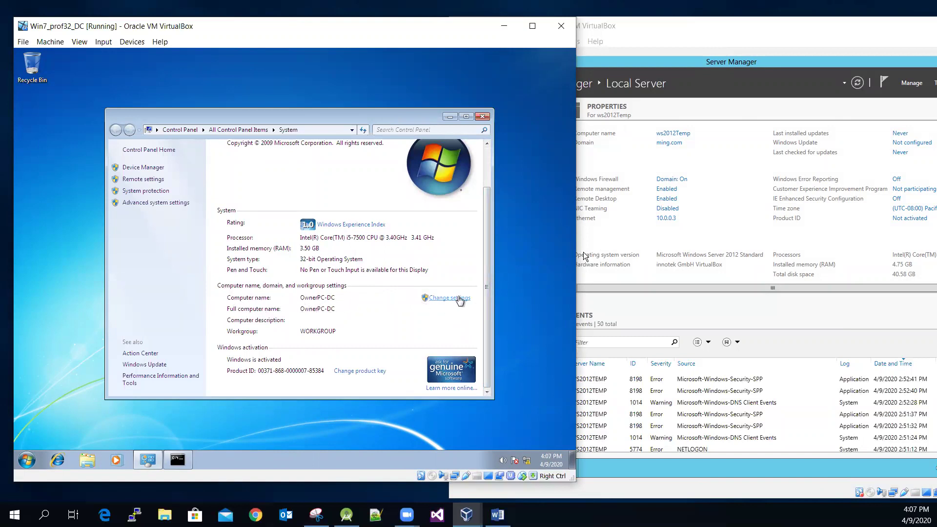
Step: In Computer Name/Domain Changes, switch membership to Domain and enter ming.com
left_click(459, 299)
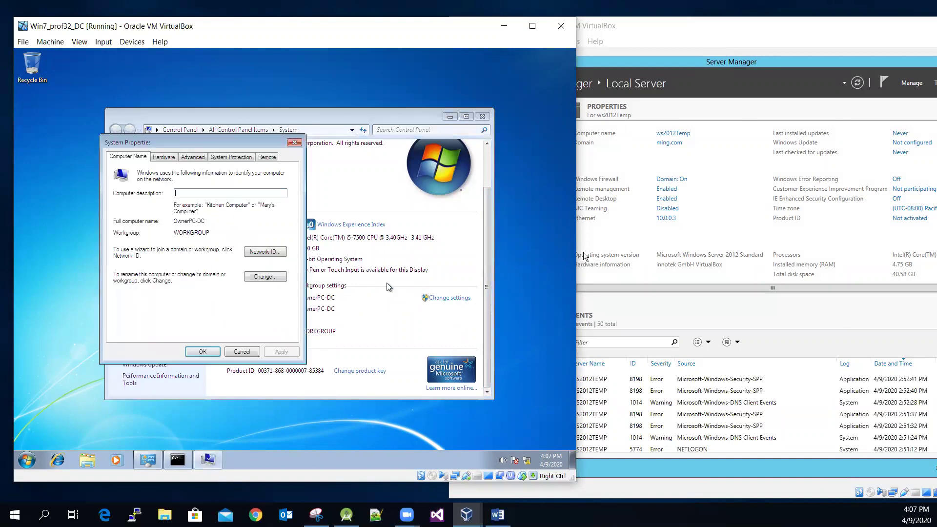
left_click(268, 278)
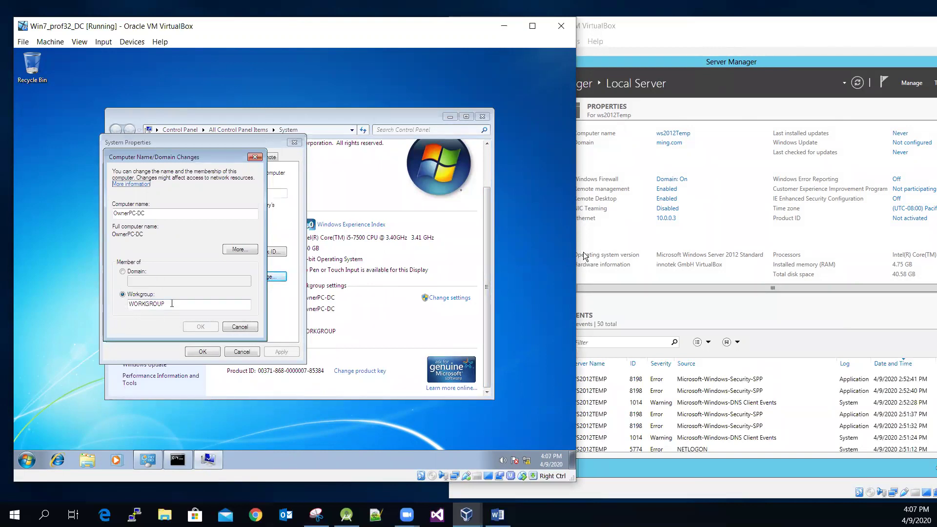
left_click(123, 272)
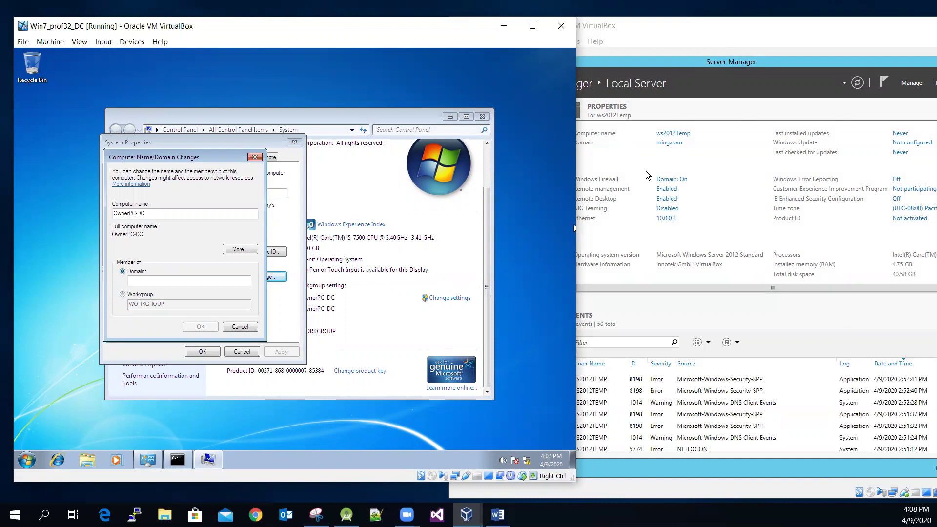
left_click(201, 282)
type("ming")
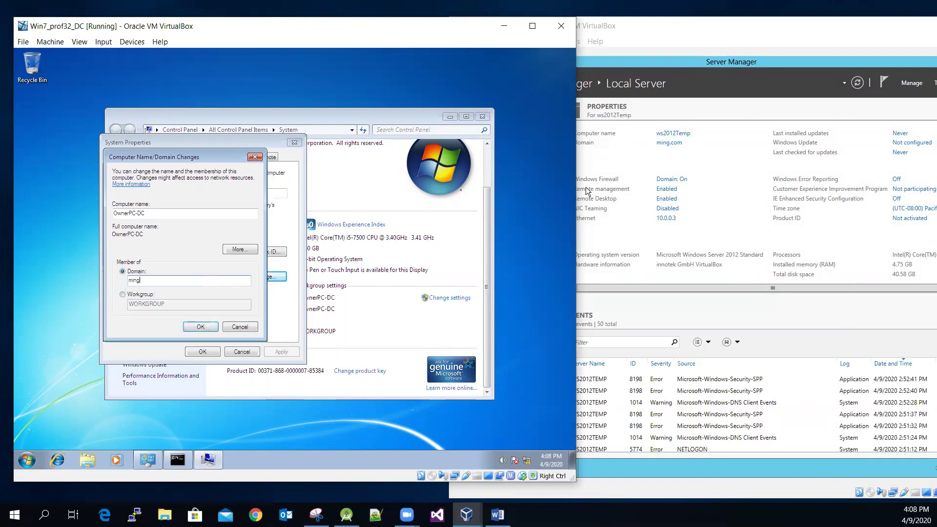
type(".com")
Step: Submit ming.com and authenticate as Administrator with the account password to join the domain
left_click(205, 326)
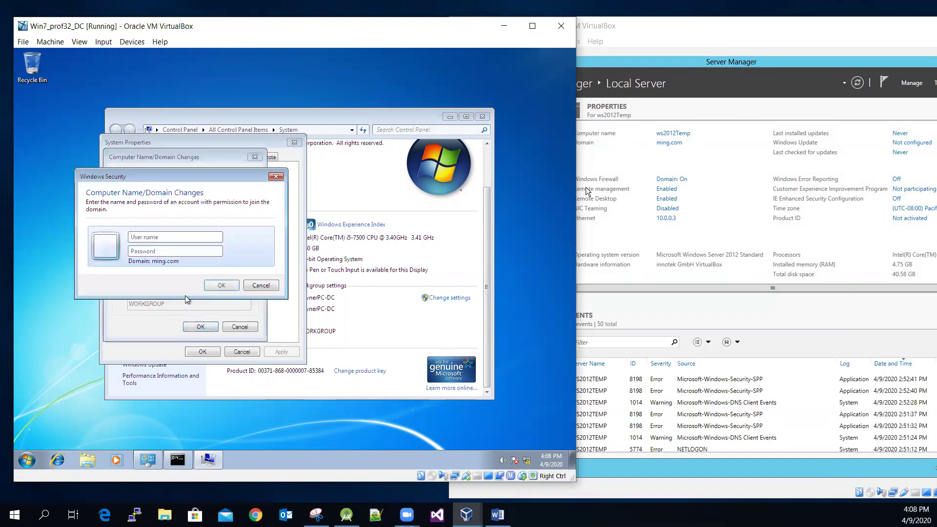
left_click(183, 237)
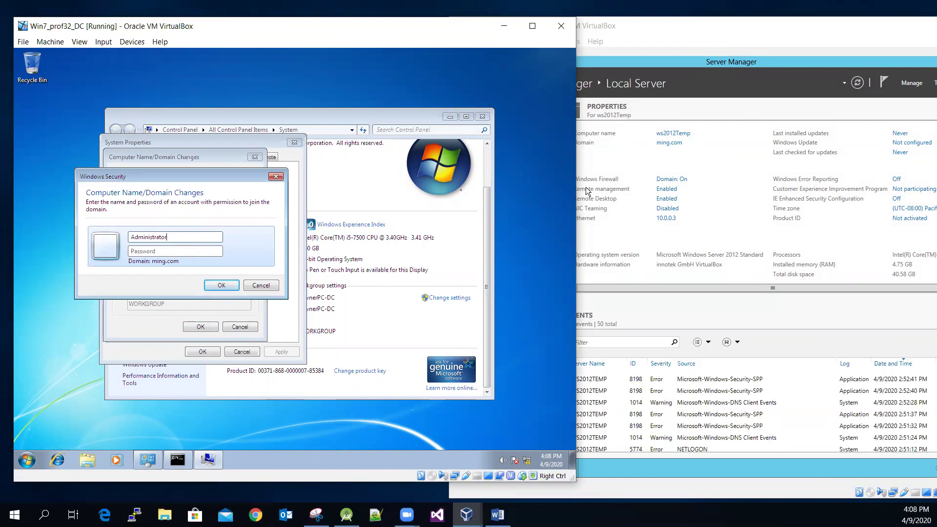
key("Tab")
type("*********")
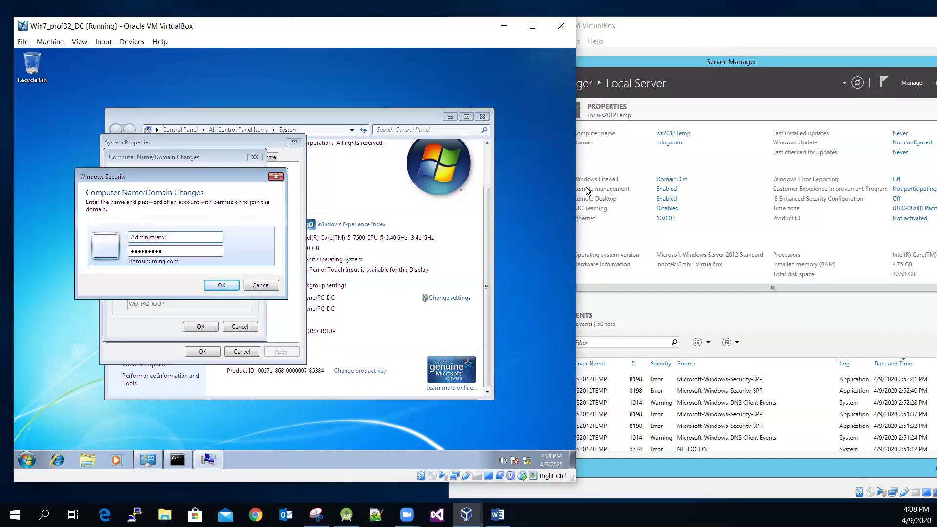
left_click(227, 286)
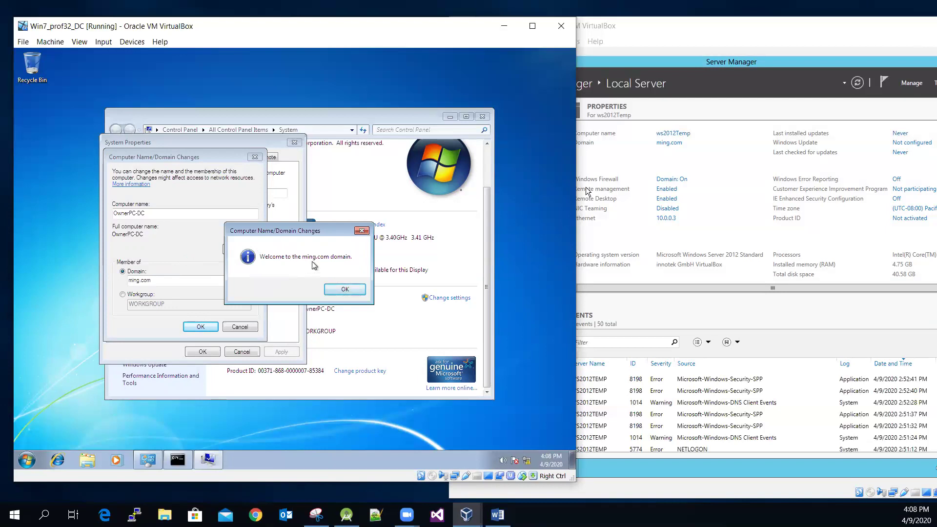
Step: Accept the welcome and restart notices, close System Properties, and restart Windows 7 now
left_click(344, 289)
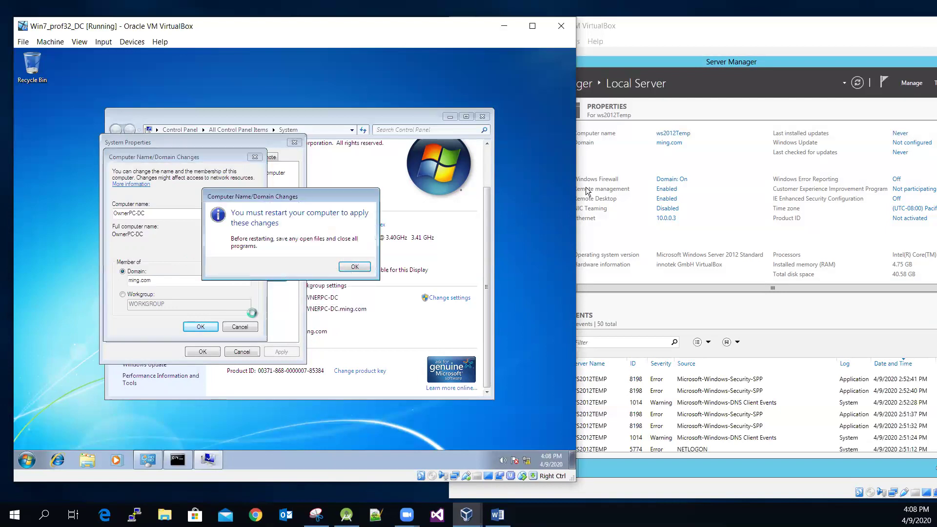
left_click(357, 268)
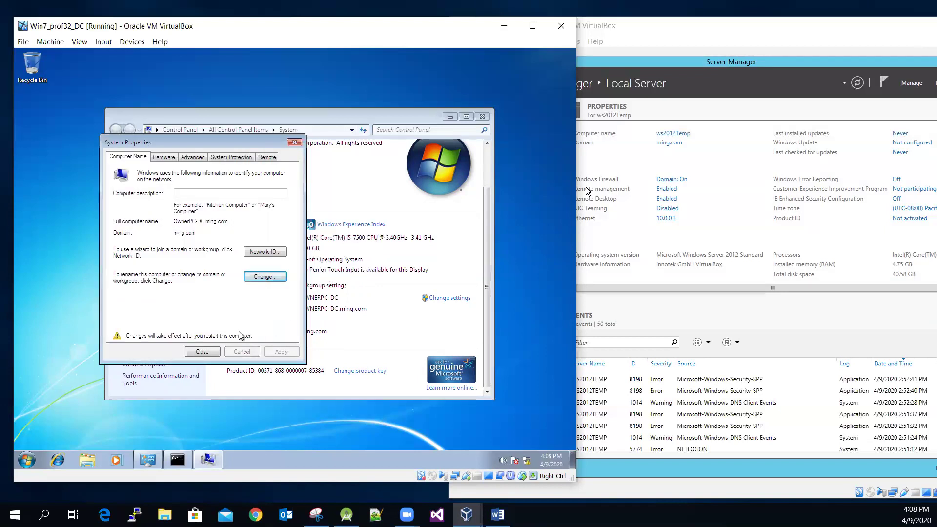
left_click(202, 352)
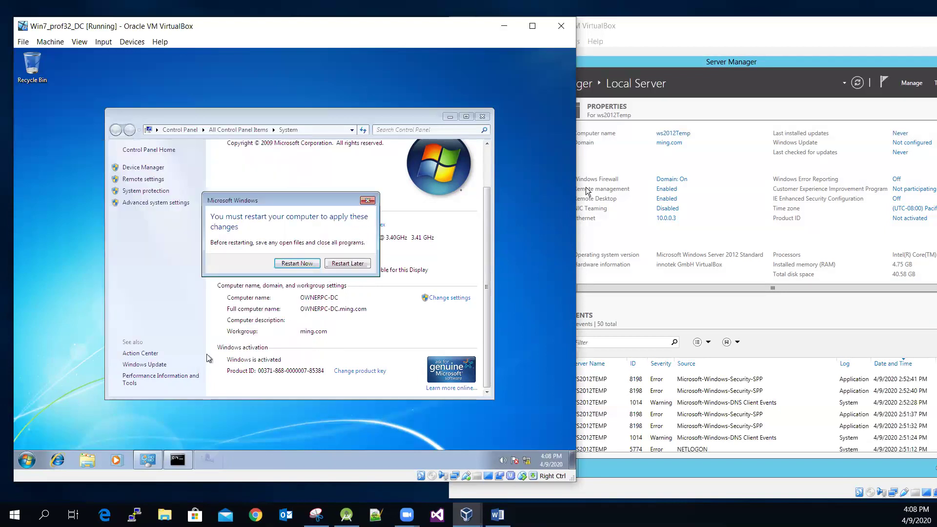
left_click(297, 264)
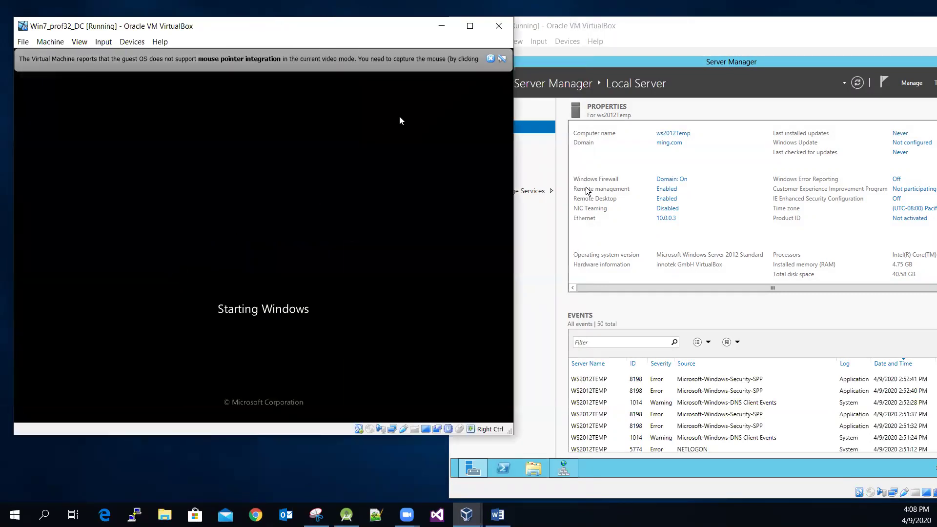
Step: Dismiss the mouse-integration bars and send Ctrl-Alt-Del to reach the Windows 7 logon
left_click(490, 59)
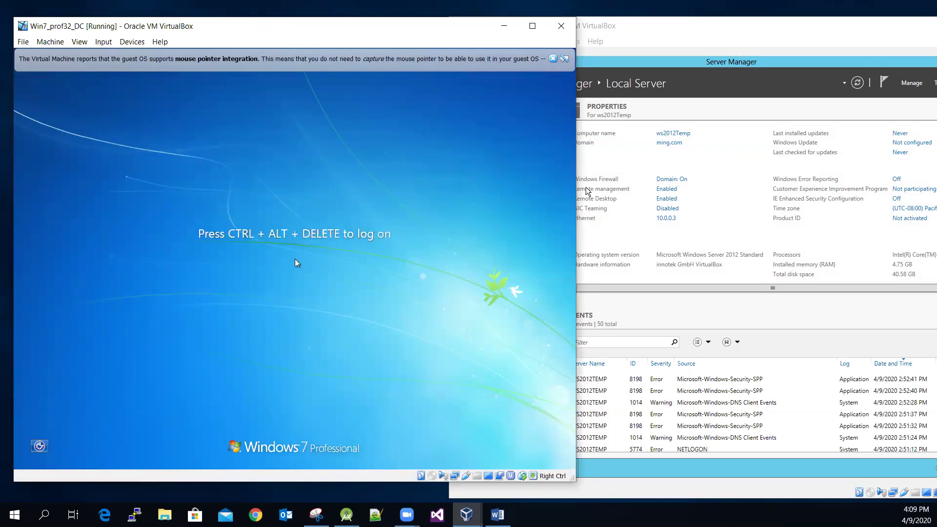
left_click(553, 59)
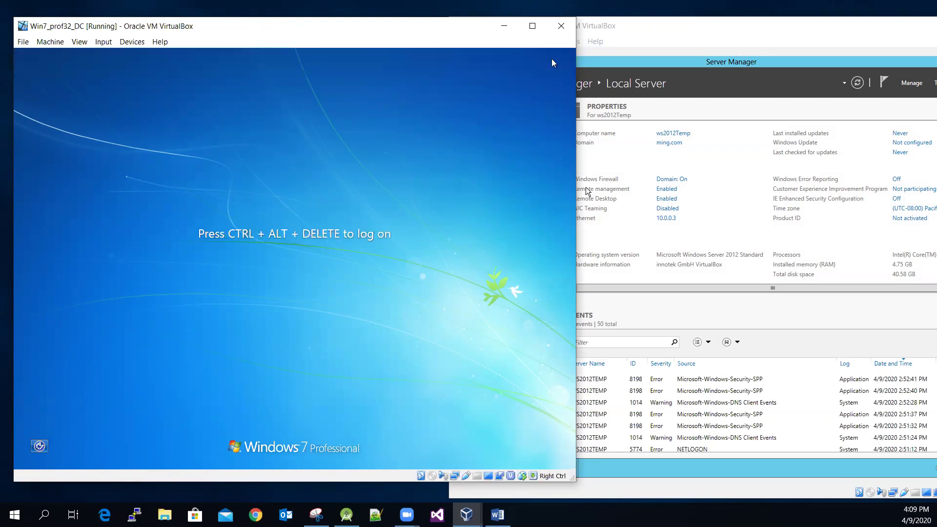
left_click(103, 42)
mouse_move(120, 56)
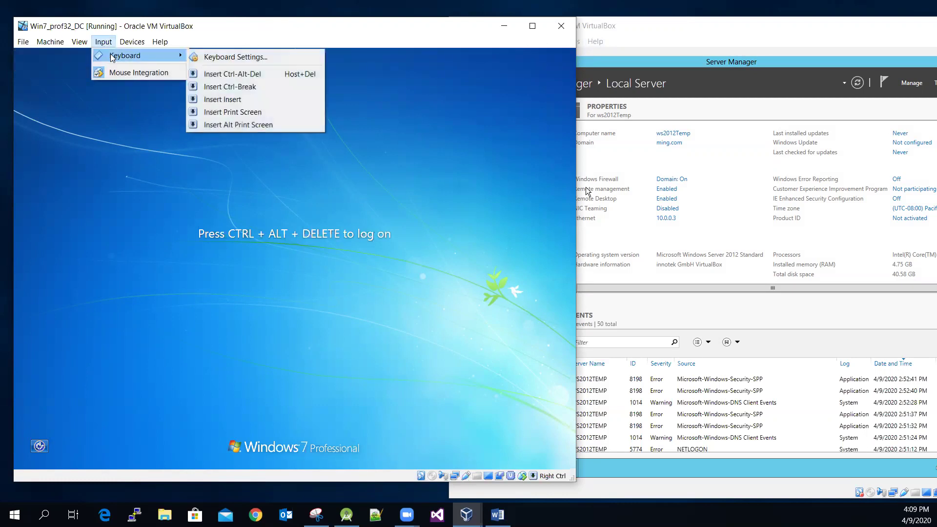
left_click(225, 74)
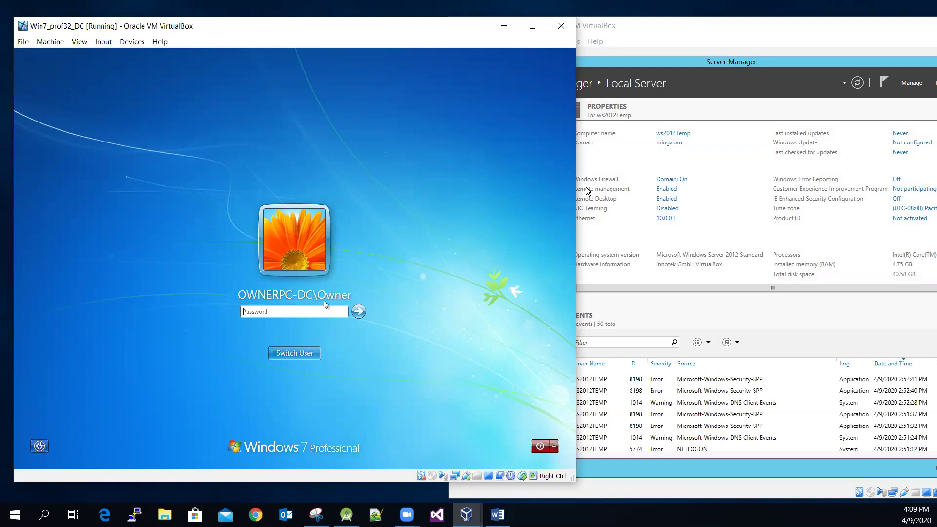
Step: Choose Switch User > Other User at logon, then bring up the Word instructions document
left_click(309, 355)
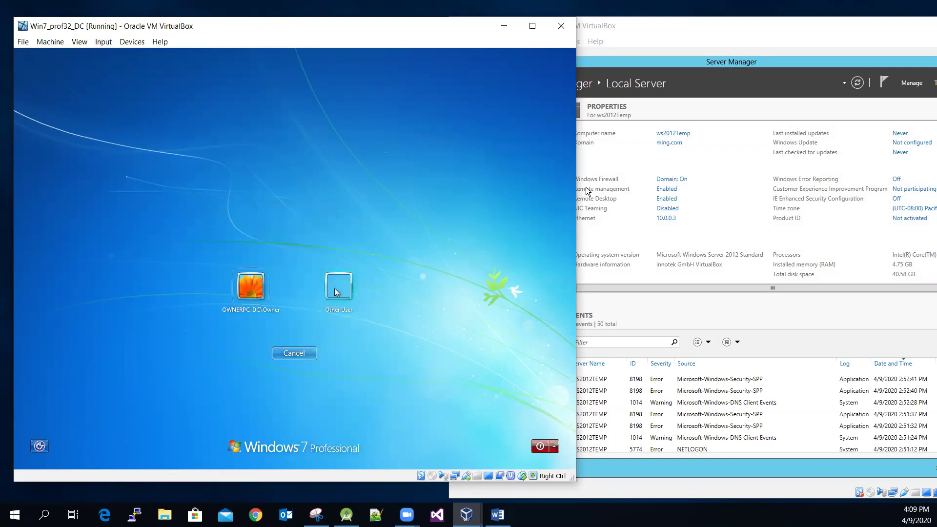
left_click(335, 289)
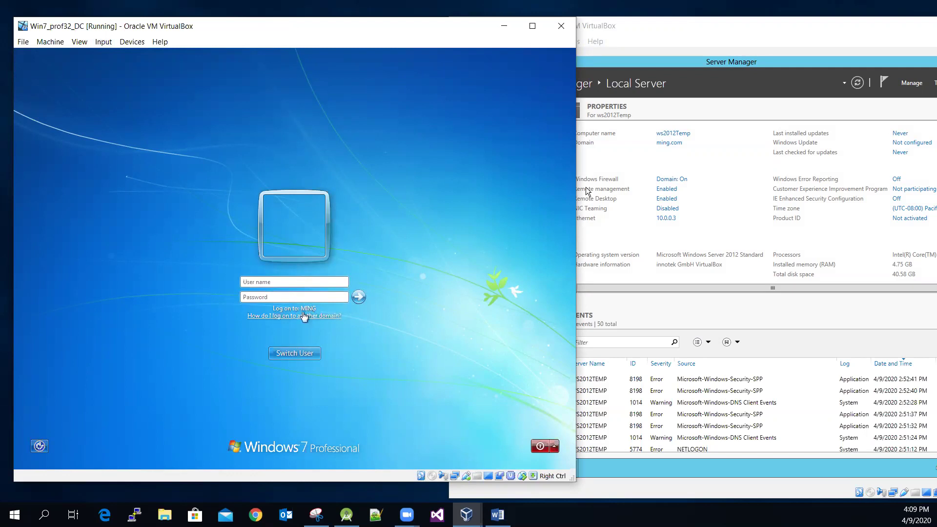
left_click(307, 285)
left_click(291, 281)
left_click(497, 515)
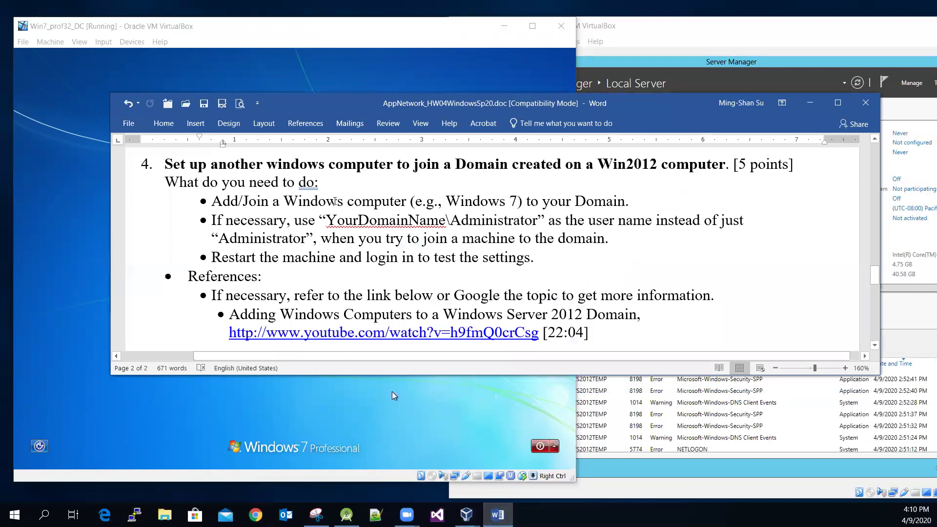
Step: Scroll the Word assignment to section 4 on joining the domain, then minimize Word
scroll(442, 199, "up", 10)
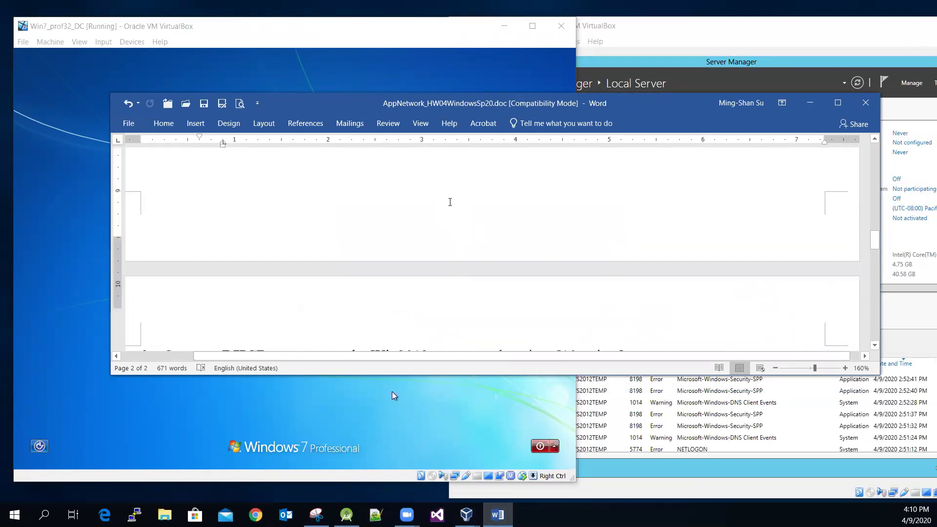
scroll(452, 199, "up", 8)
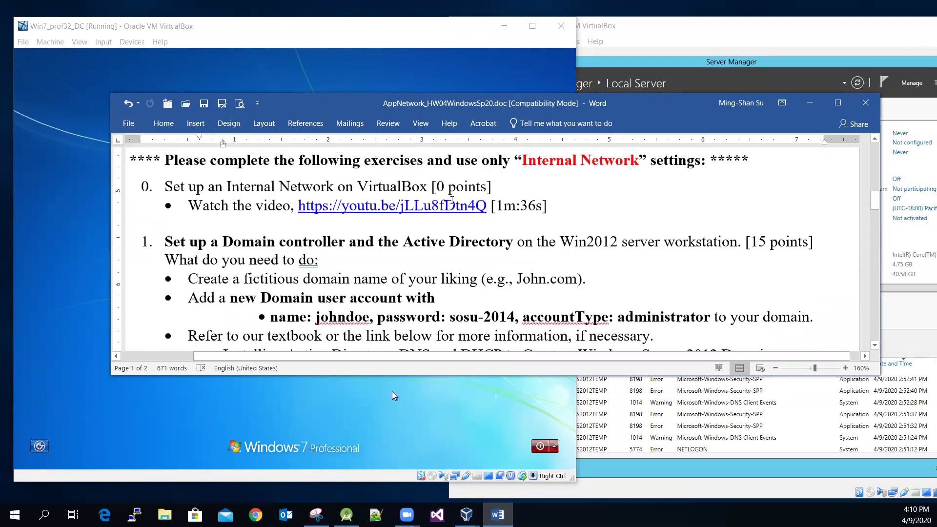
scroll(463, 226, "down", 1)
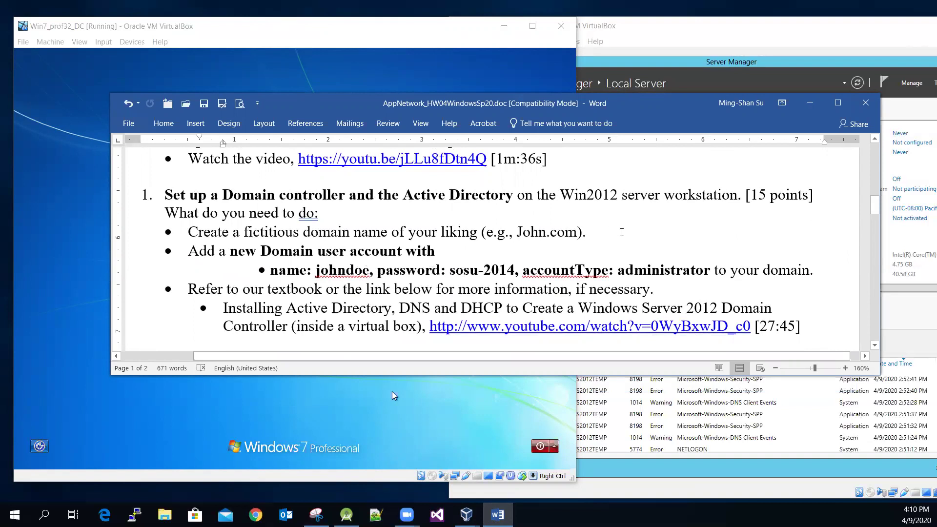
scroll(623, 217, "down", 10)
scroll(623, 217, "down", 5)
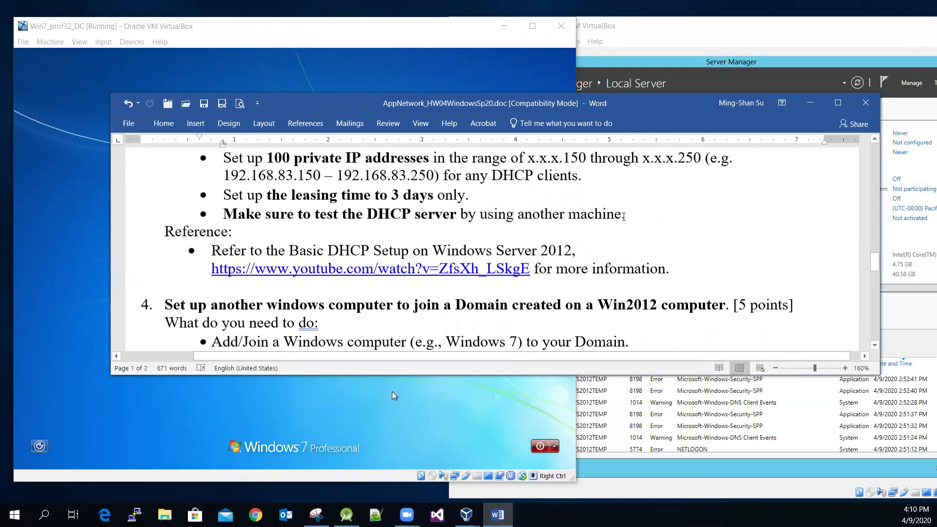
left_click(809, 103)
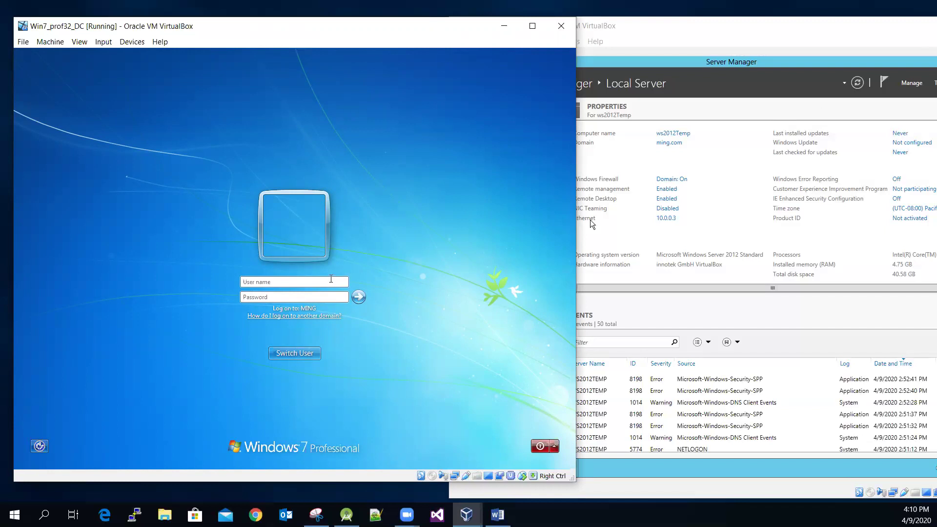
Step: Enter the domain user's password, submit the MING logon, and nudge the VM window right
type("joPa$$w0rd1")
left_click(358, 297)
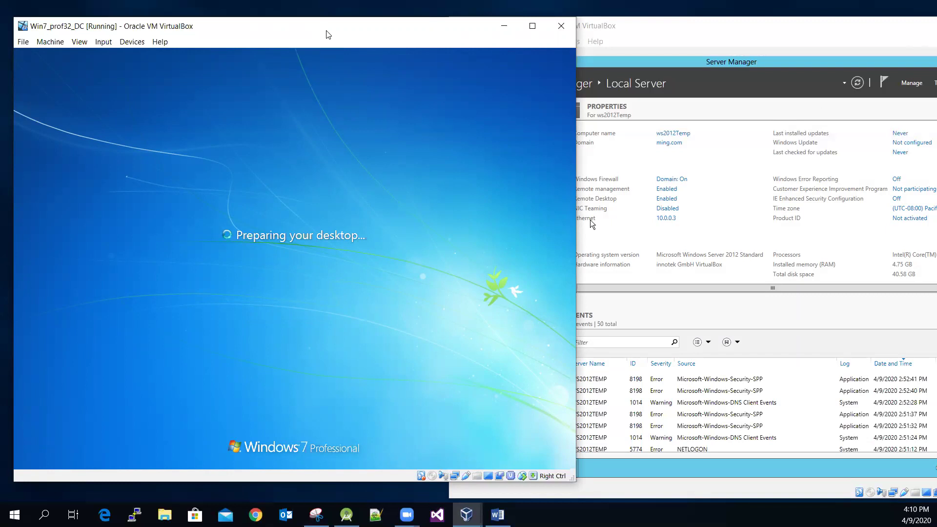
left_click_drag(327, 34, 351, 30)
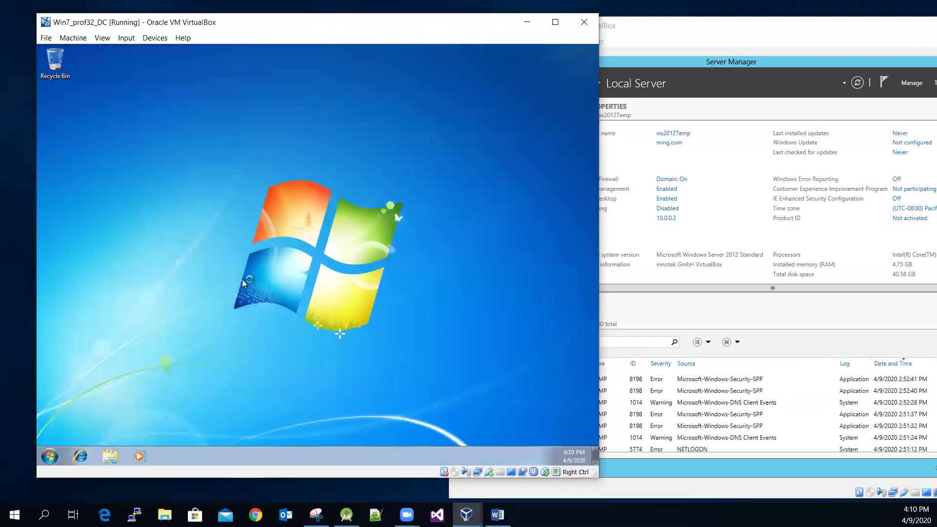
Step: Open Computer Properties, confirm Domain ming.com and name OwnerPC-DC.ming.com, then minimize System
left_click(50, 458)
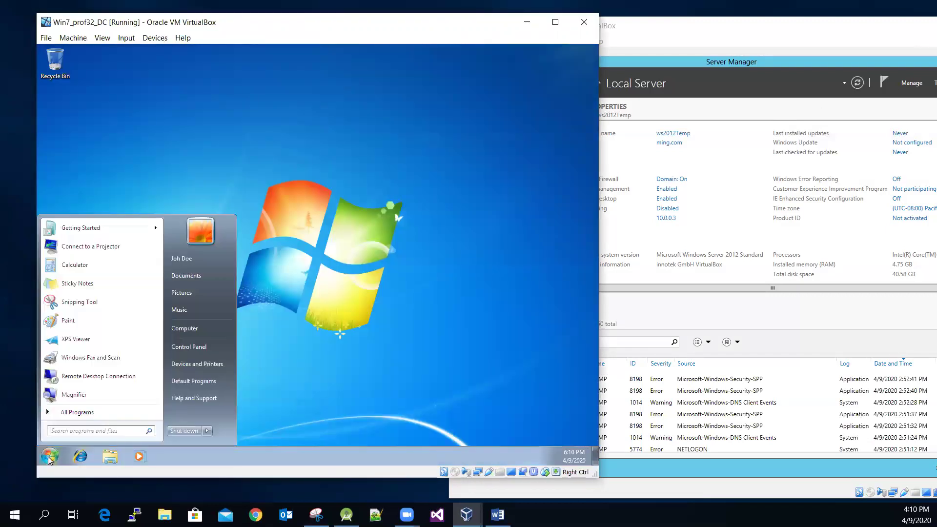
right_click(183, 331)
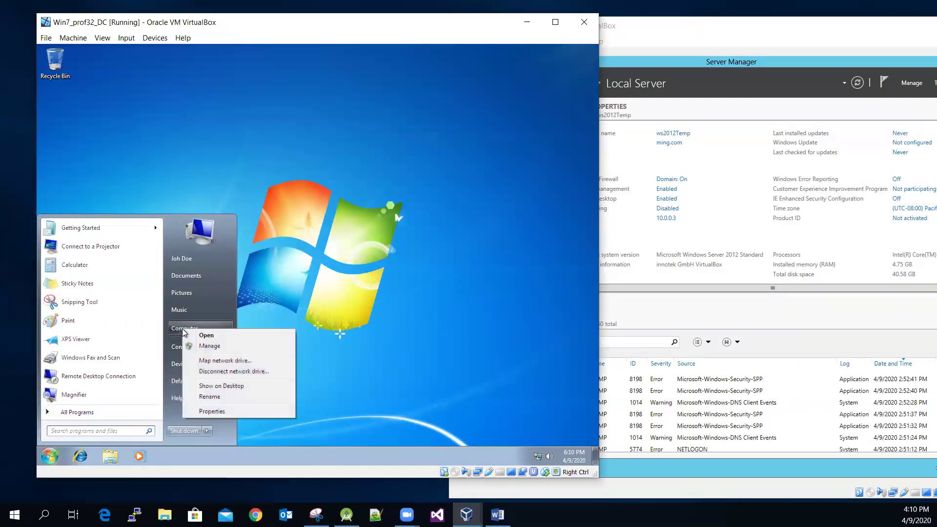
left_click(244, 413)
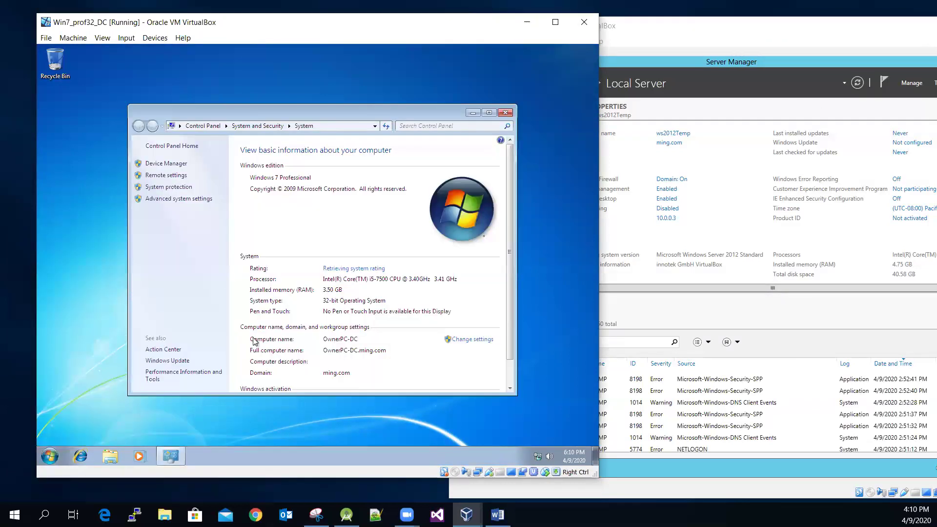
scroll(254, 341, "down", 2)
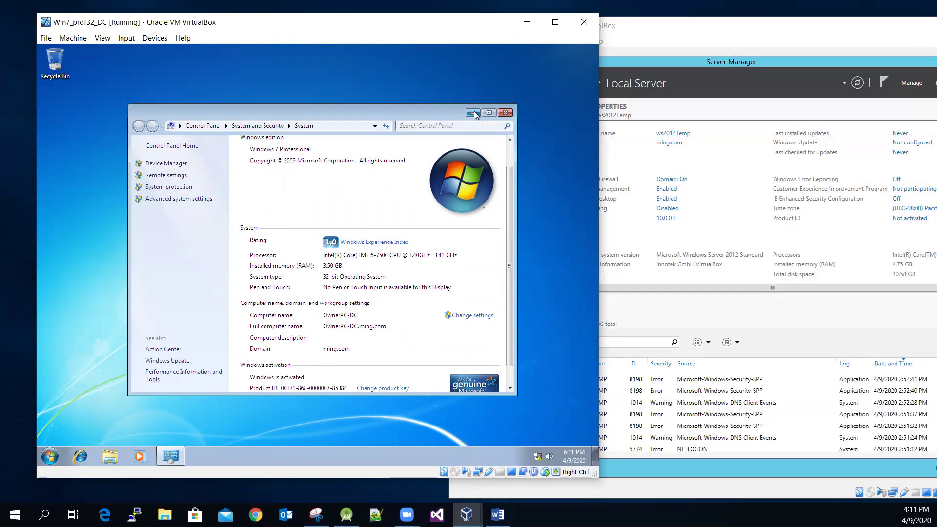
left_click(474, 114)
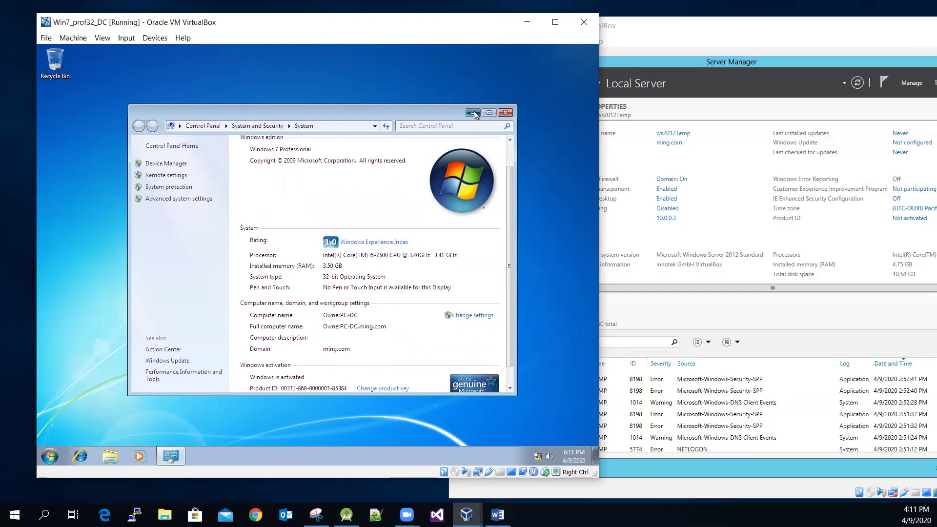